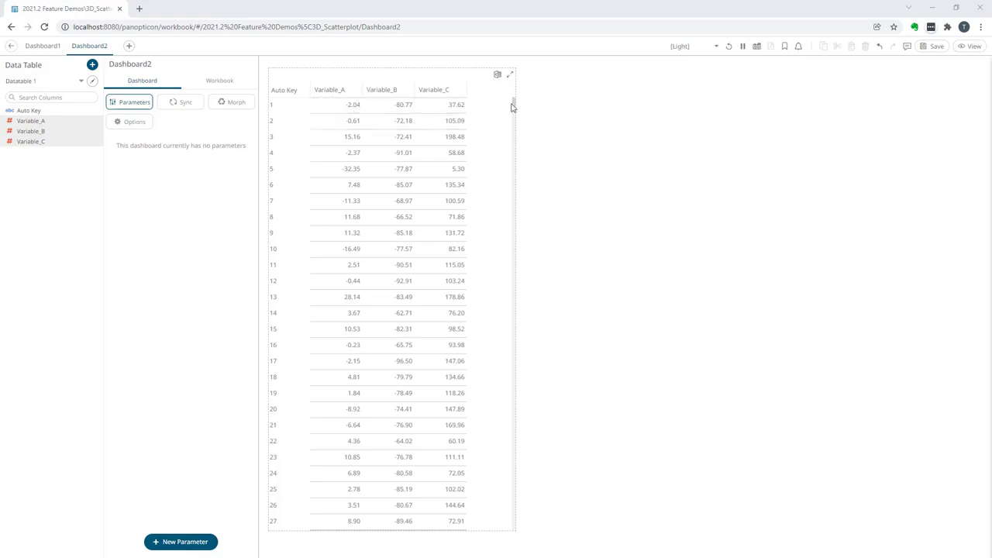
Step: Open Dashboard1 with the Variable_A, Variable_B and Variable_C 2D scatter plots
mouse_move(514, 102)
left_mouse_down()
mouse_move(507, 270)
mouse_move(518, 539)
mouse_move(511, 101)
left_mouse_up()
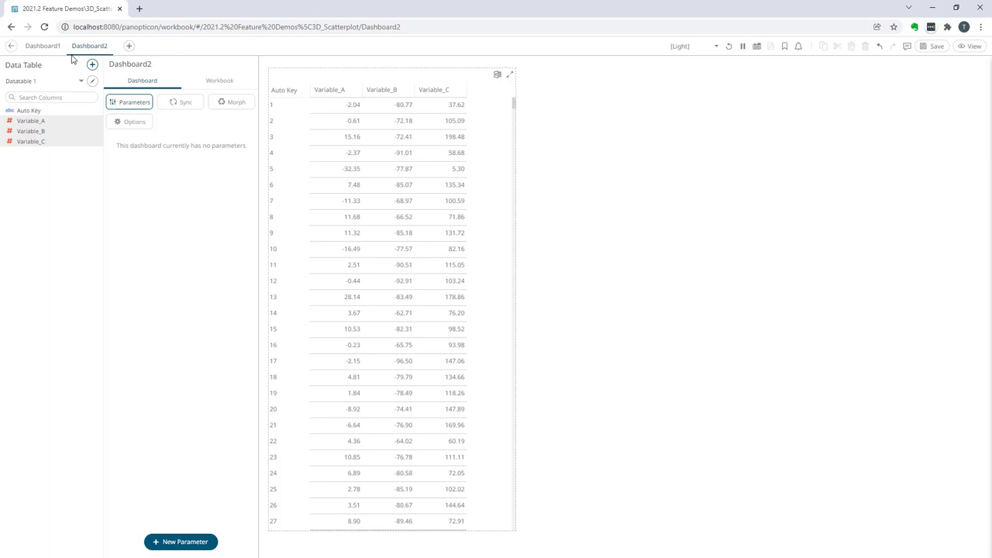
left_click(46, 50)
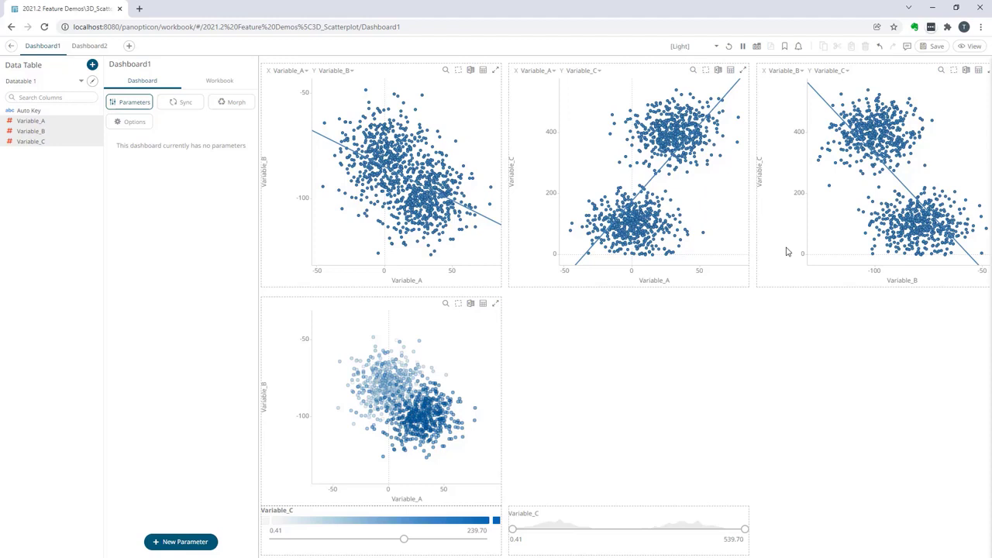
Step: Select the Variable_C-shaded Variable_A versus Variable_B scatter plot to show its Scatter Plot properties
left_click(388, 305)
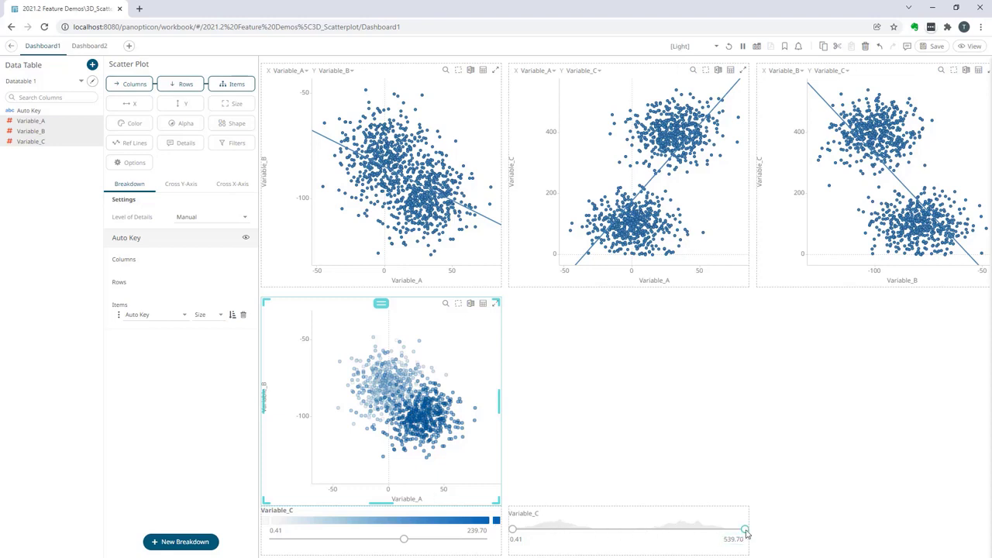
Step: Return the Variable_C filter to its full 539.70 limit and draw a new part in the empty space
left_click_drag(744, 529, 624, 530)
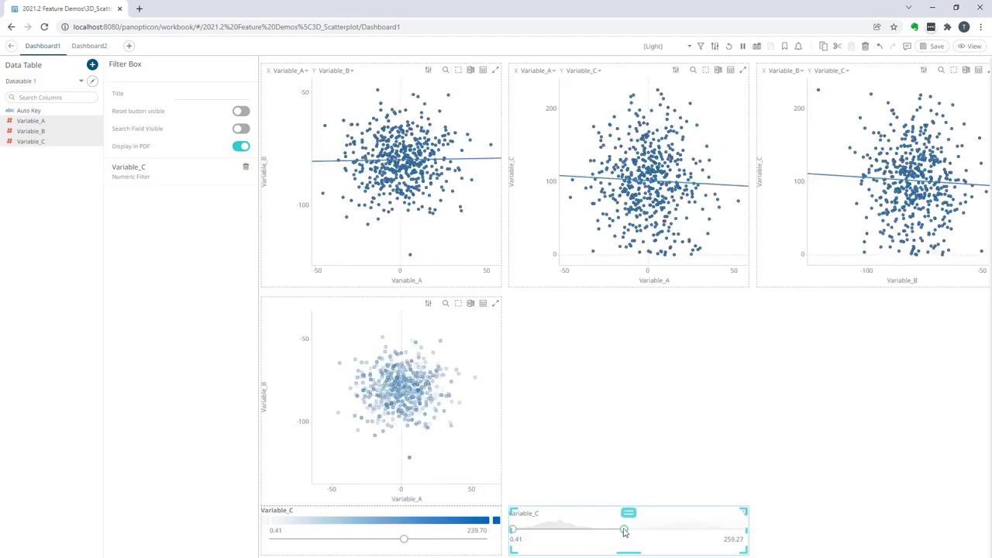
left_click_drag(624, 532, 745, 530)
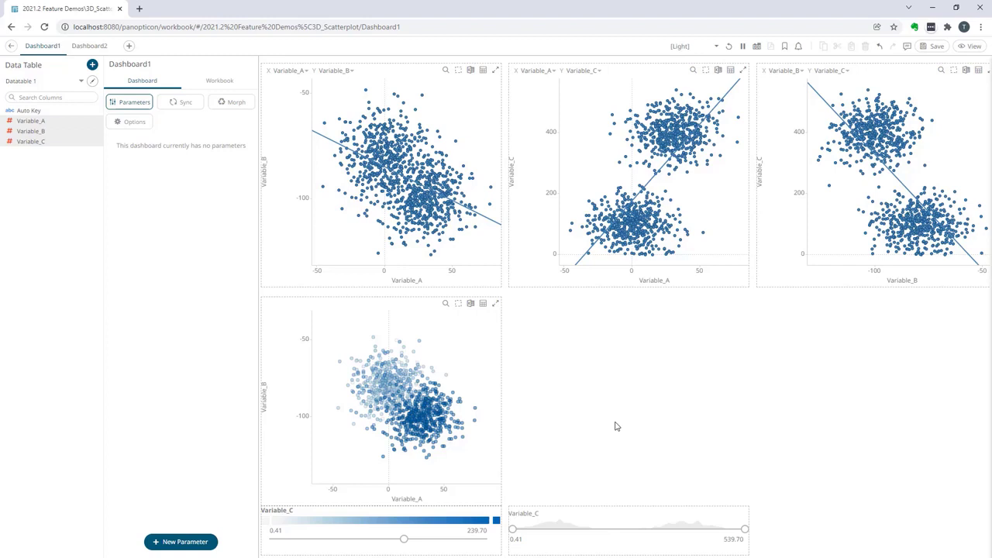
left_click_drag(508, 297, 749, 502)
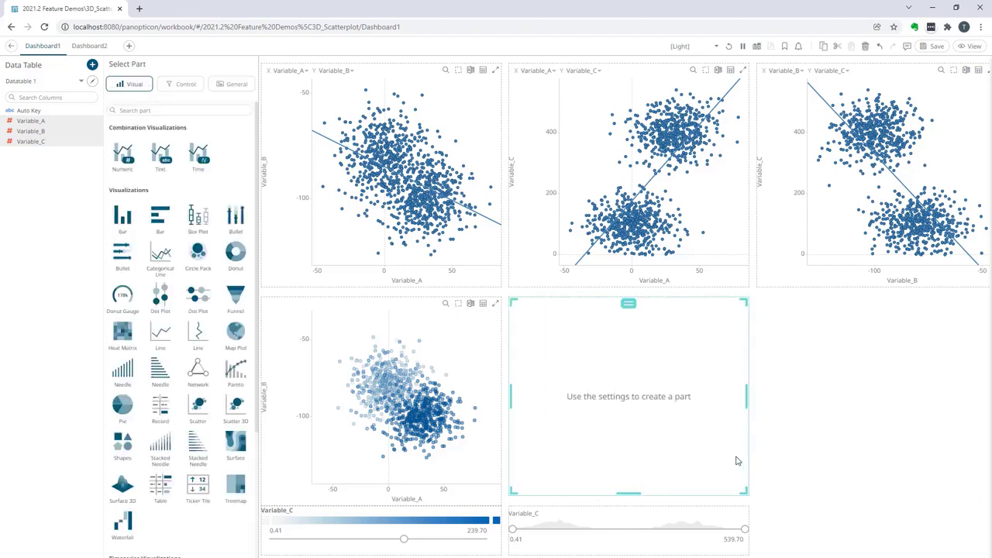
Step: Make the part a Scatter 3D: Variable_A on X, Variable_B on Y, Variable_C on Z, Auto Key as Items
left_click(236, 404)
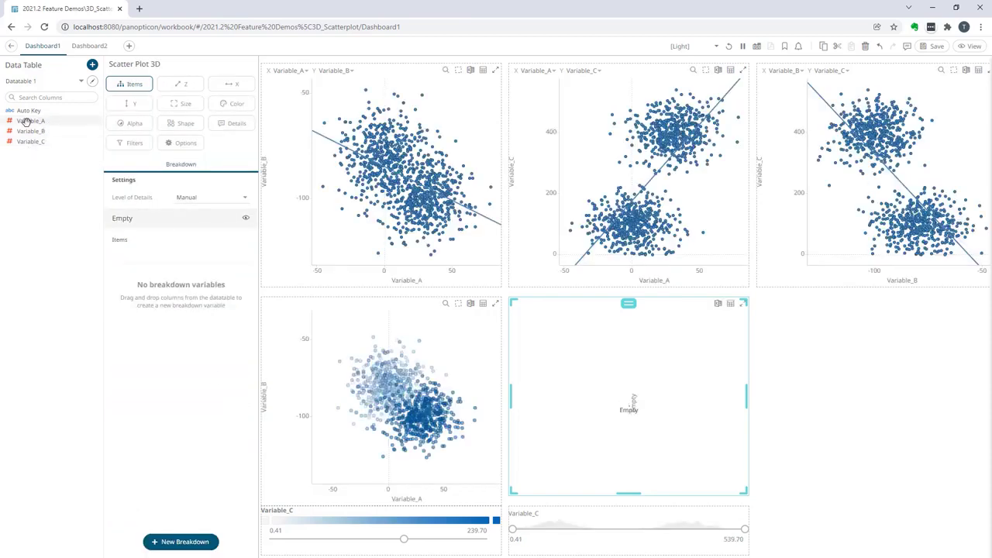
left_click_drag(25, 122, 226, 85)
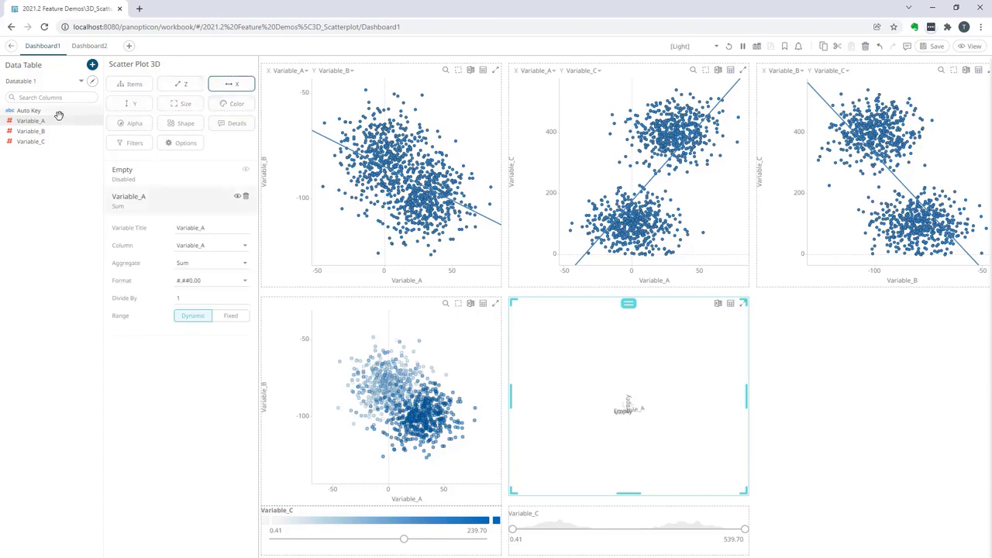
left_click_drag(44, 130, 136, 105)
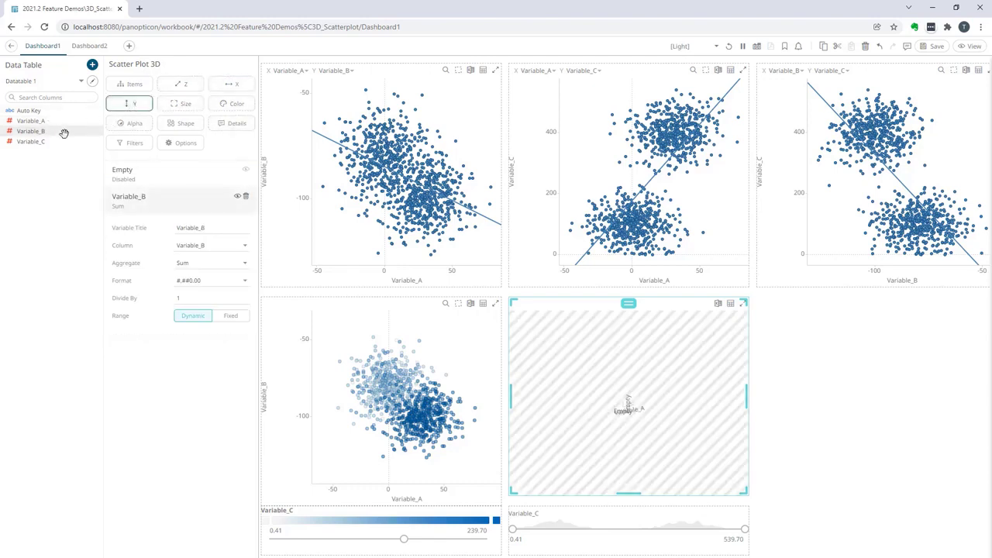
left_click_drag(40, 140, 178, 84)
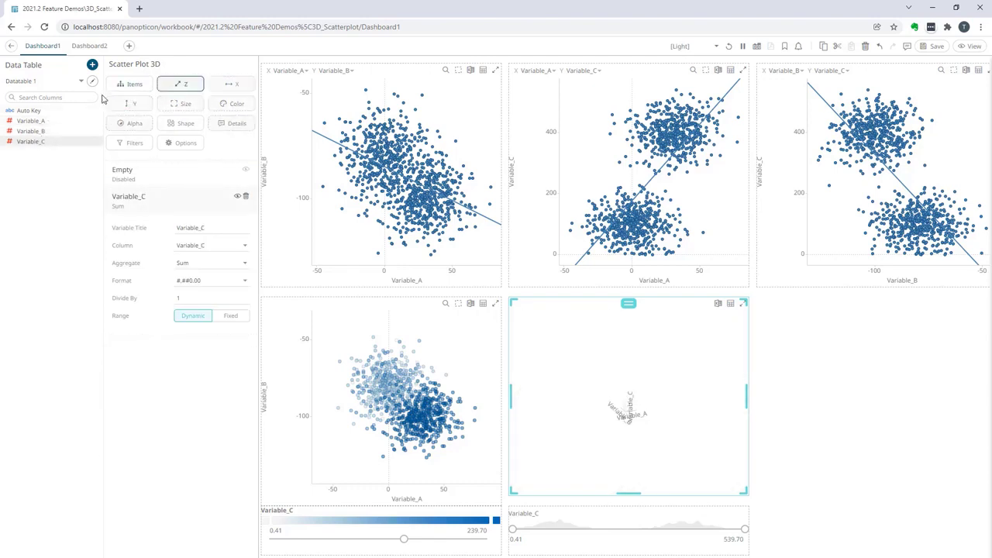
left_click_drag(35, 111, 127, 84)
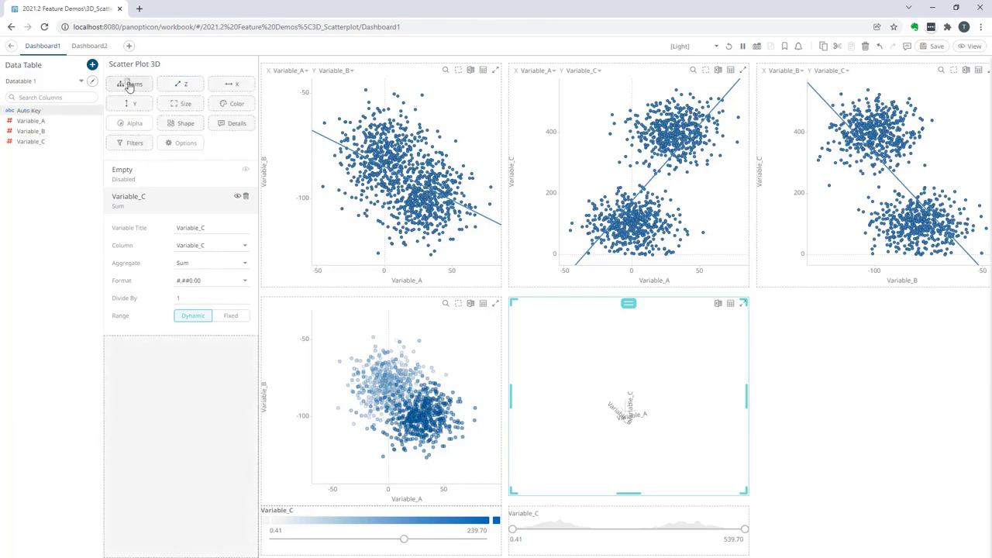
Step: Set the 3D plot's Min Radius to 3 and rotate it toward a Variable_A–Variable_B front view
left_click(186, 143)
double_click(181, 263)
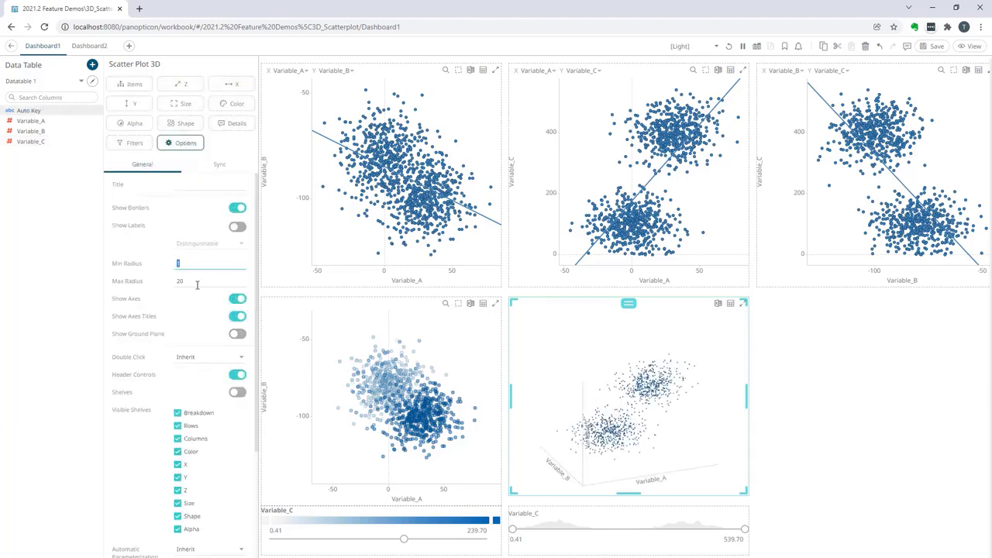
type("3")
left_click(234, 264)
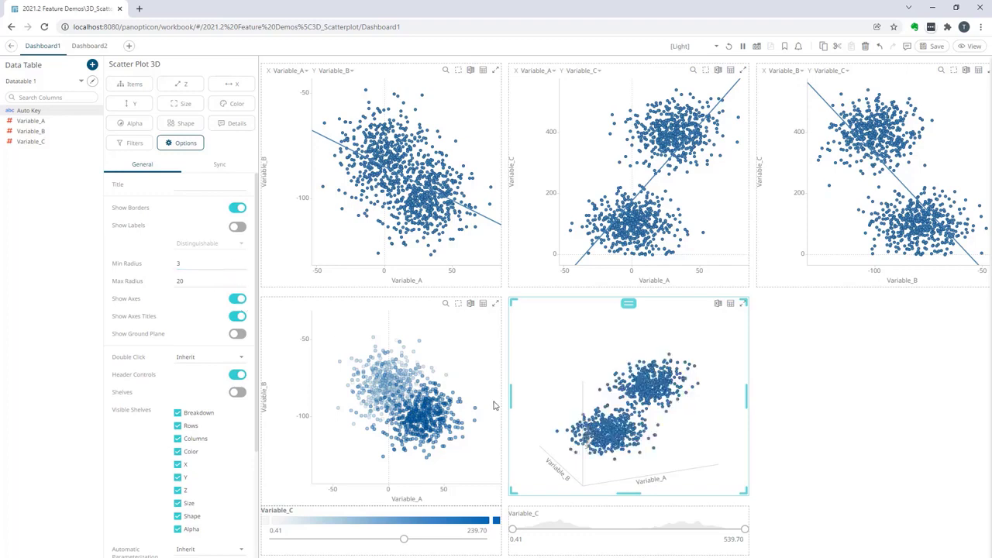
left_click_drag(671, 413, 618, 455)
left_click(617, 455)
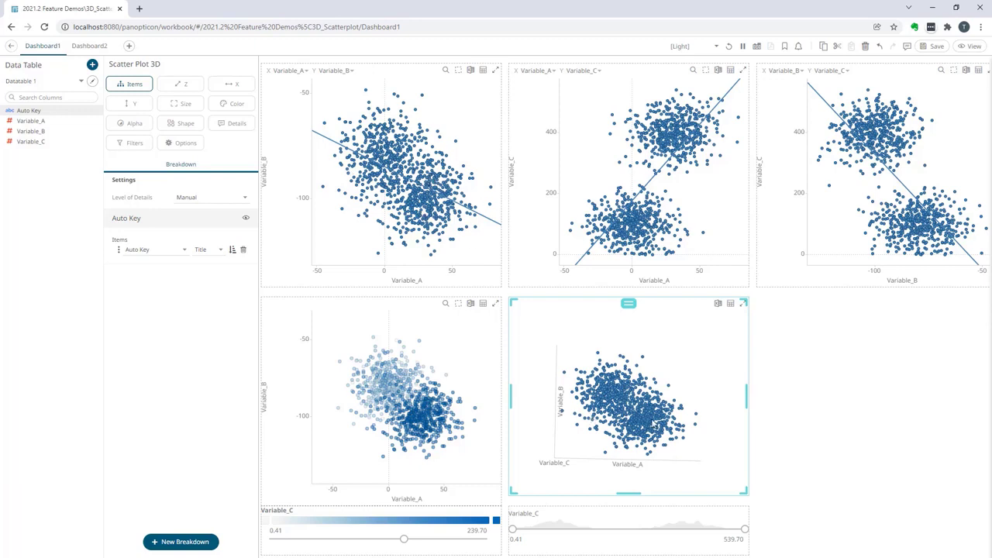
Step: Rotate the 3D plot so Variable_C stands upright, zoom out slightly, then reset to the front orientation
left_click_drag(636, 438, 620, 414)
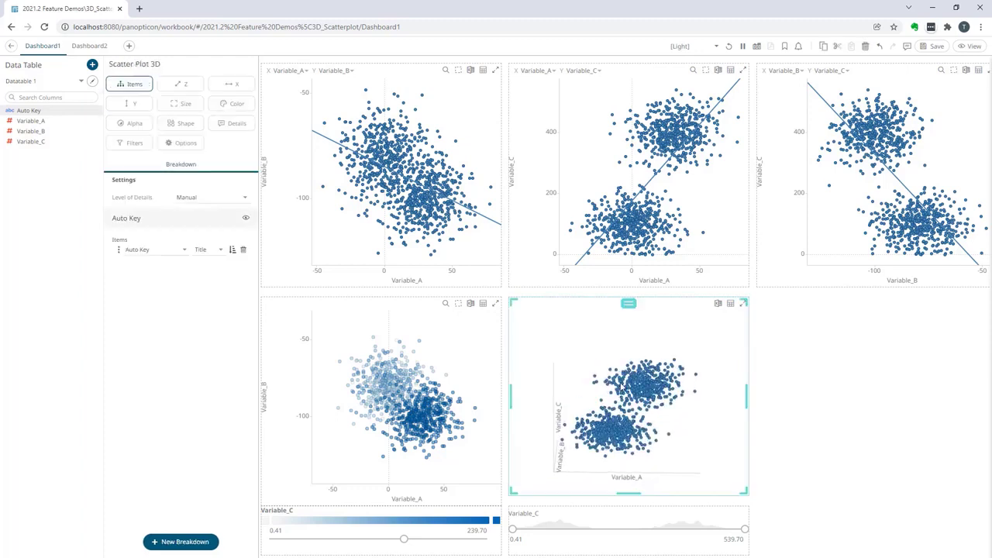
left_click_drag(617, 401, 619, 389)
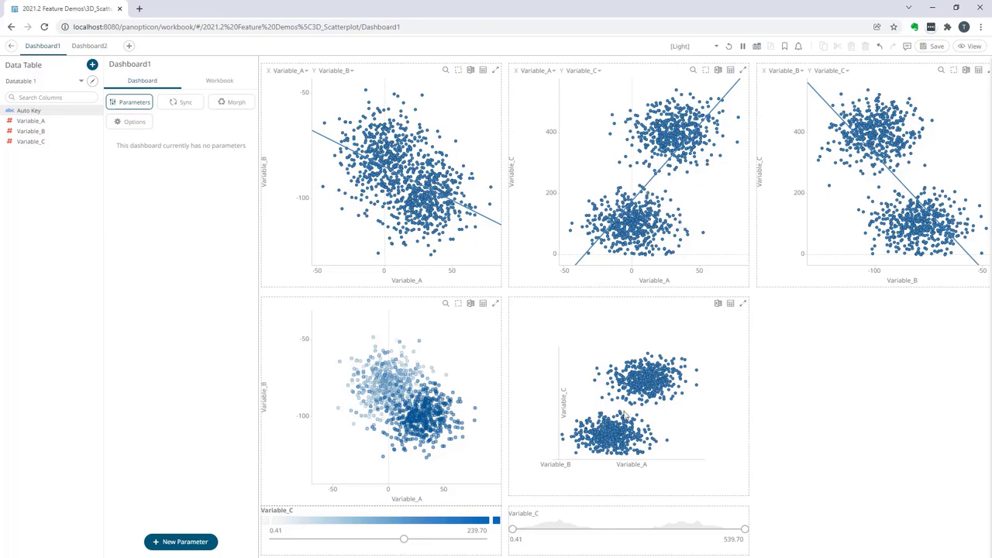
scroll(624, 415, "down", 1)
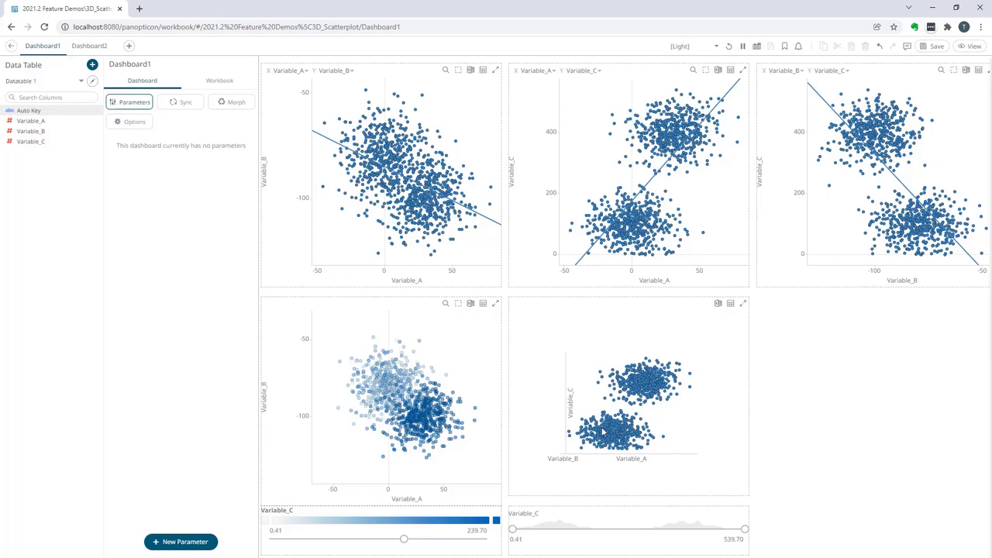
left_click_drag(603, 431, 577, 454)
double_click(574, 449)
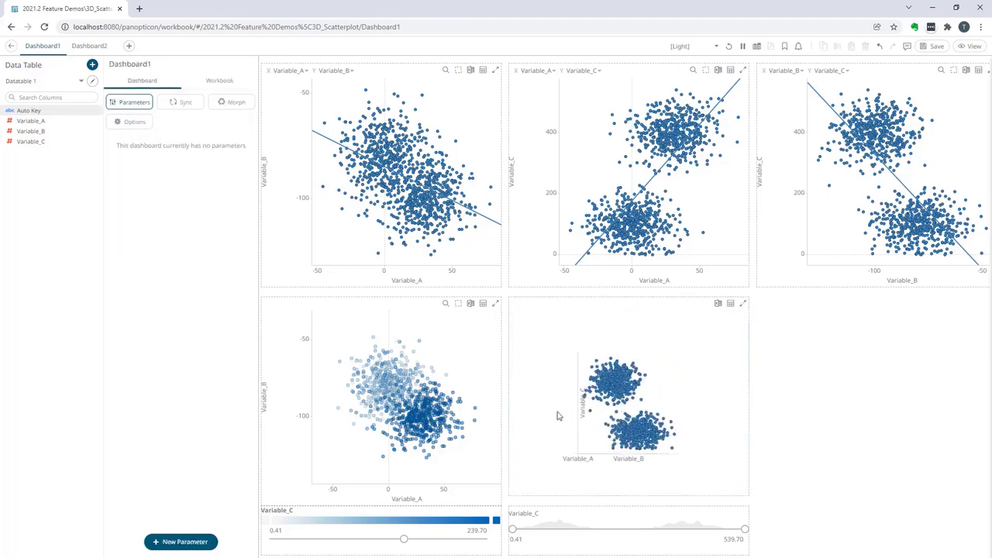
left_click(628, 434)
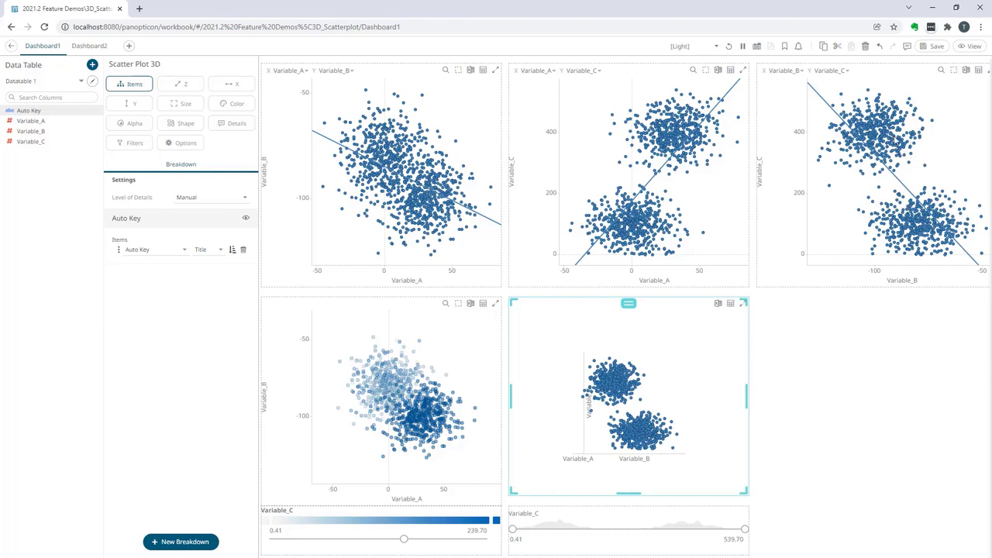
Step: Spin the 3D scatter plot through many angles to compare its two clusters with the 2D plots
left_click(644, 413)
left_click(672, 412)
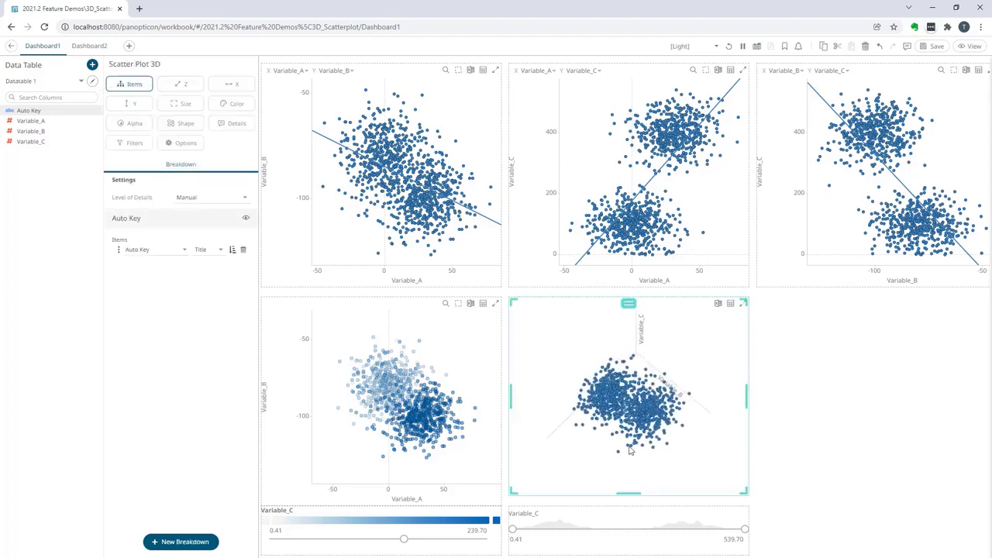
left_click(664, 411)
left_click(659, 414)
left_click(620, 431)
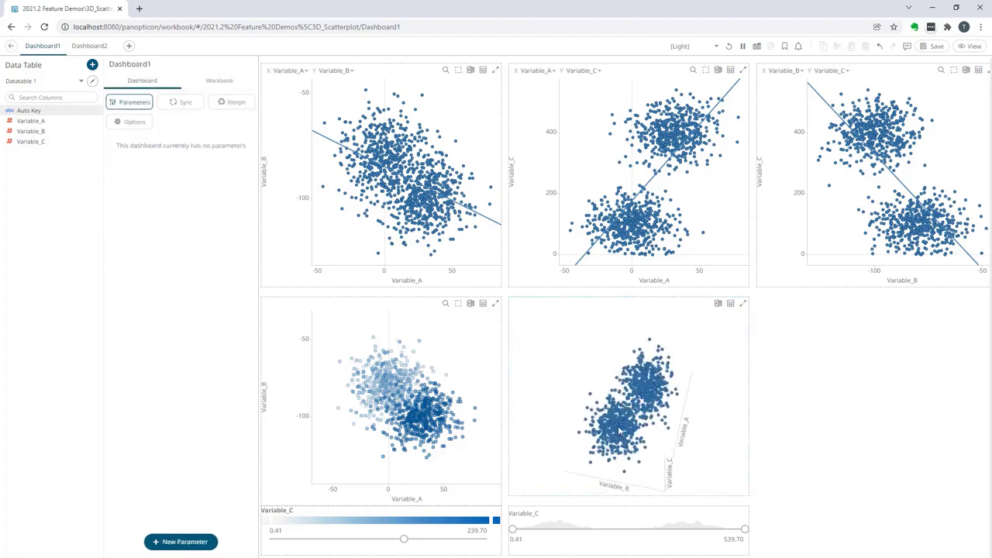
left_click(637, 408)
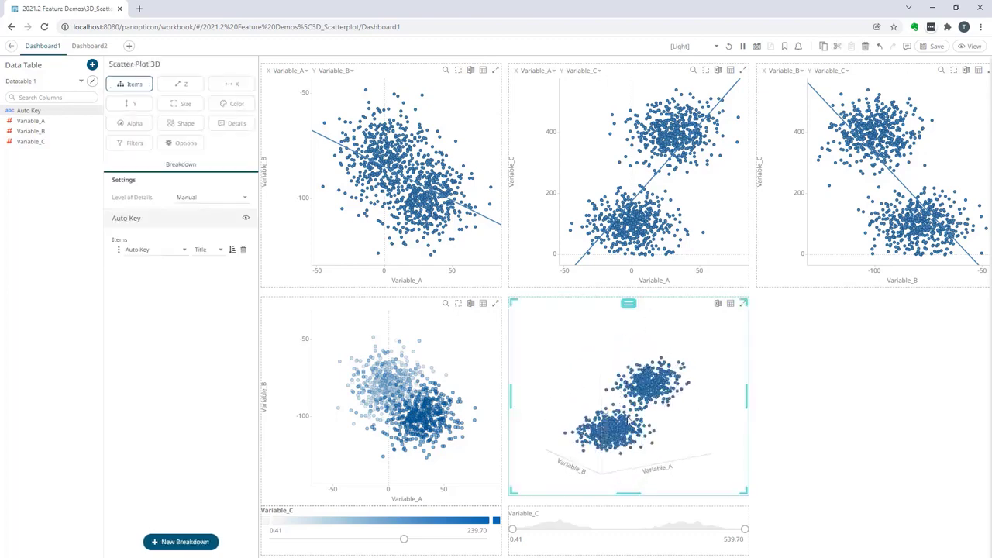
left_click(675, 399)
left_click(605, 438)
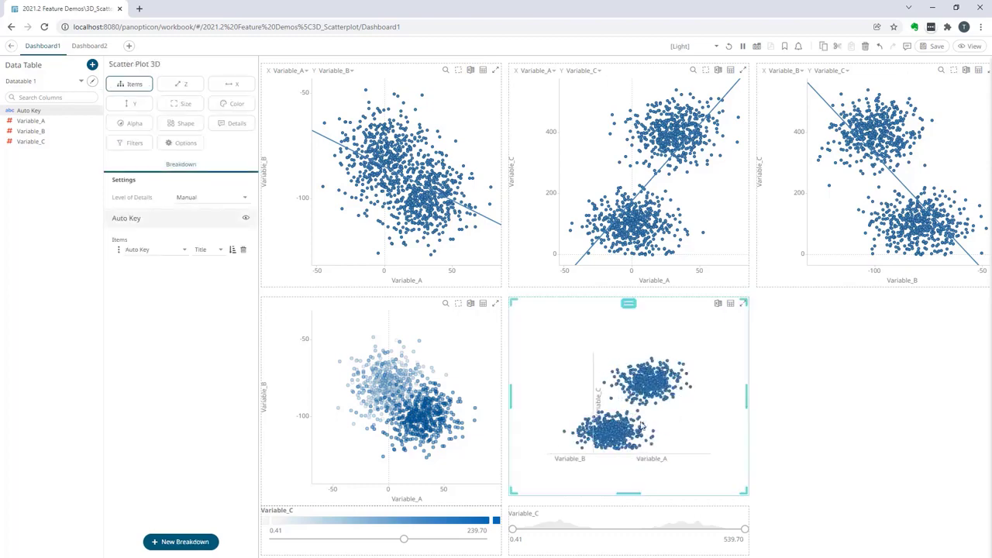
left_click(697, 430)
left_click(621, 440)
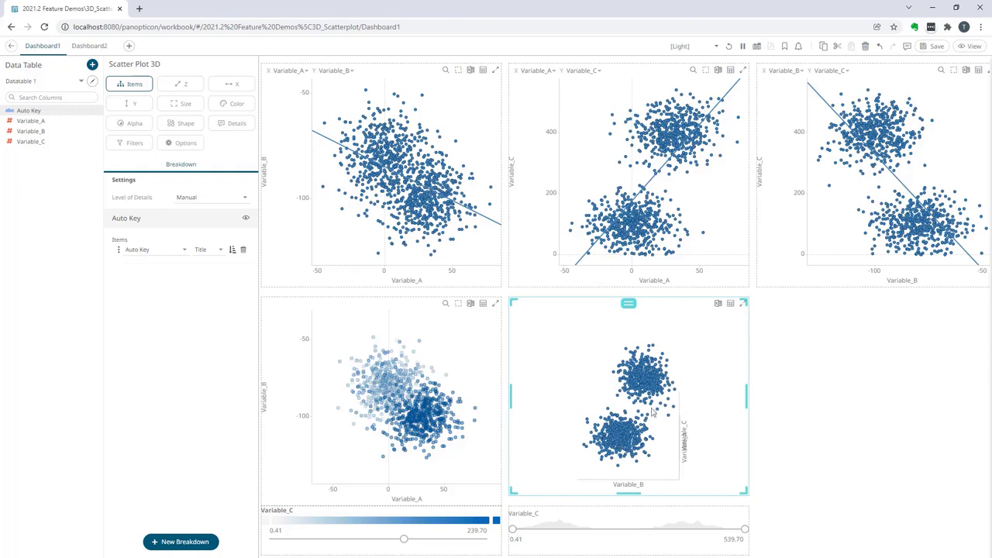
left_click(625, 439)
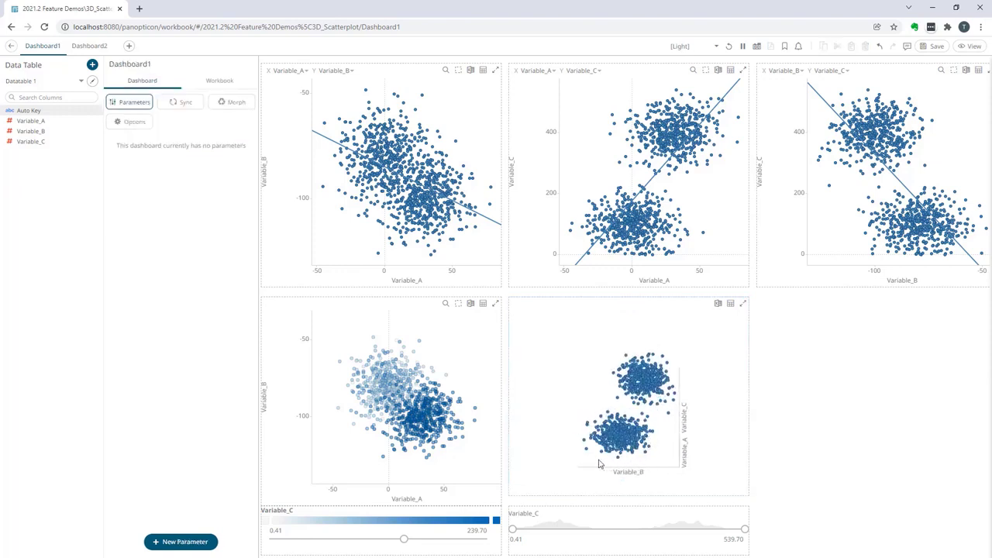
left_click(646, 441)
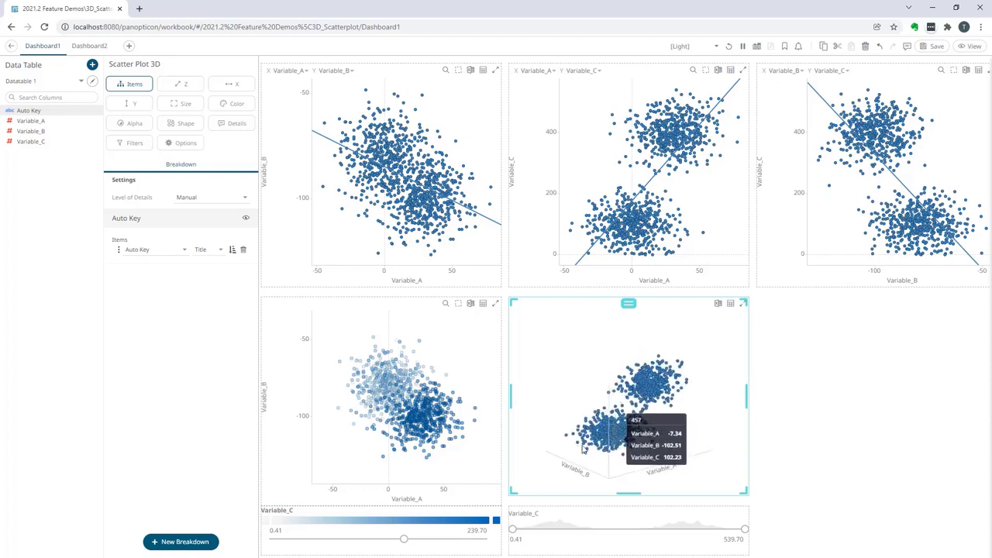
left_click(639, 432)
left_click(603, 425)
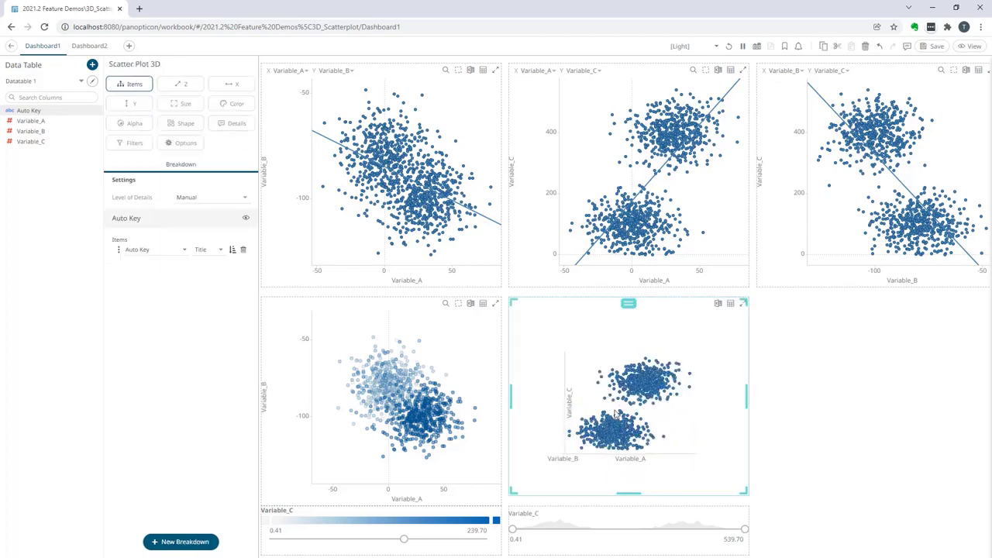
left_click(655, 430)
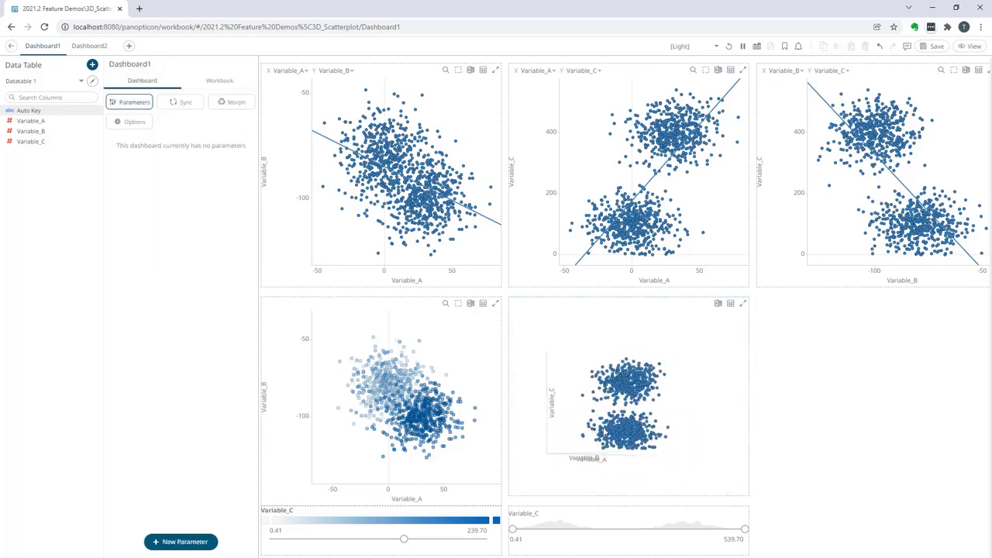
left_click(640, 431)
left_click(624, 432)
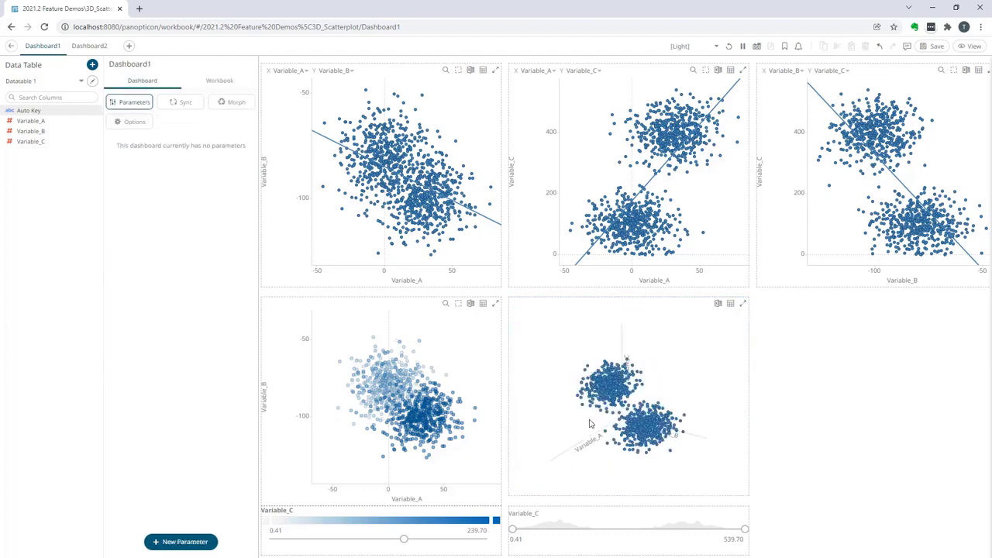
left_click(663, 438)
left_click(678, 437)
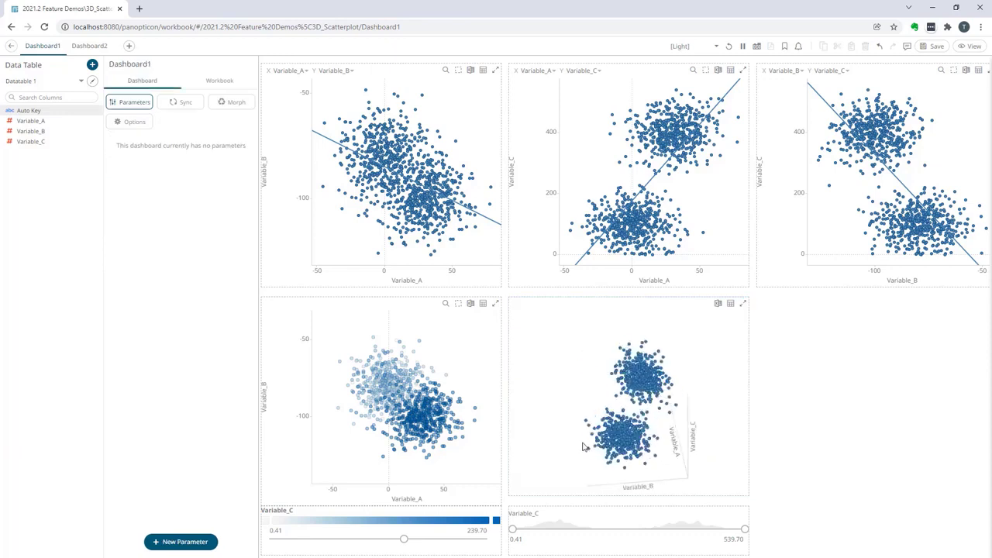